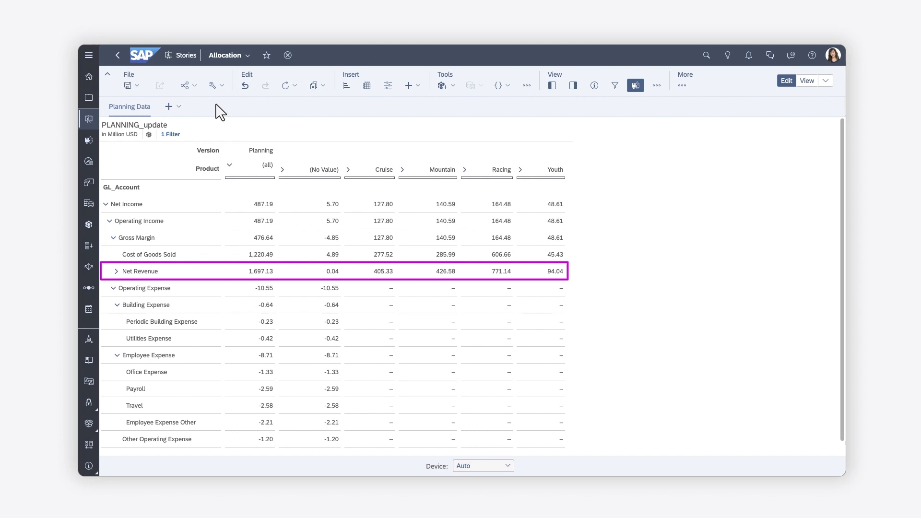
Create a new data action named Expenses with PLANNING_update as its default model
{"action": "left_click", "coordinate": [90, 245]}
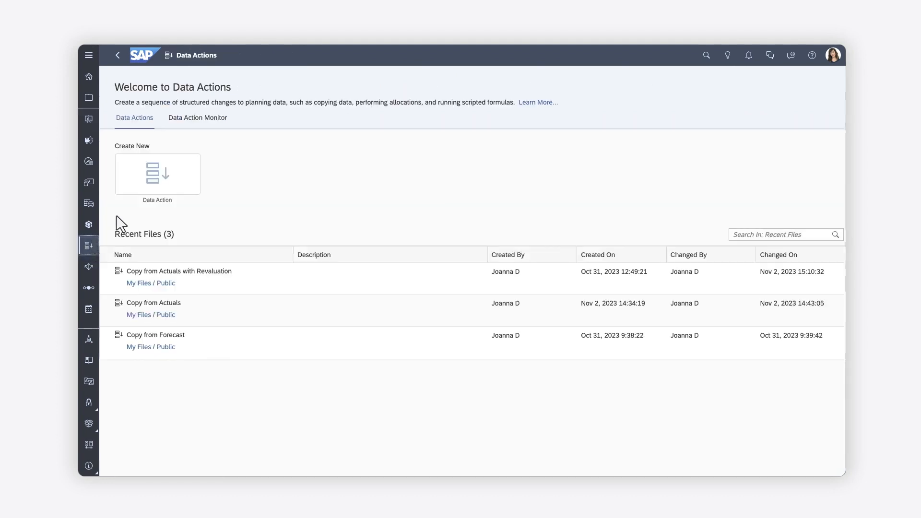
{"action": "left_click", "coordinate": [157, 184]}
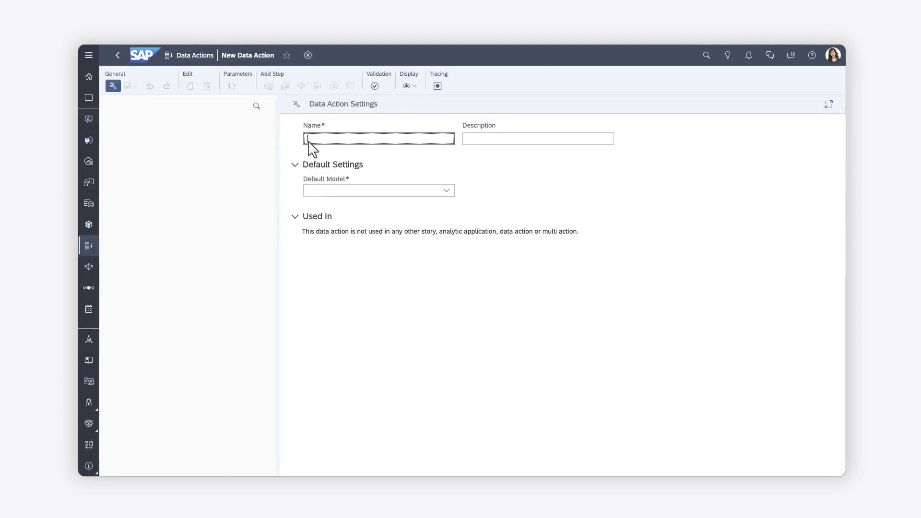
{"action": "left_click", "coordinate": [308, 142]}
{"action": "type", "text": "Expenses"}
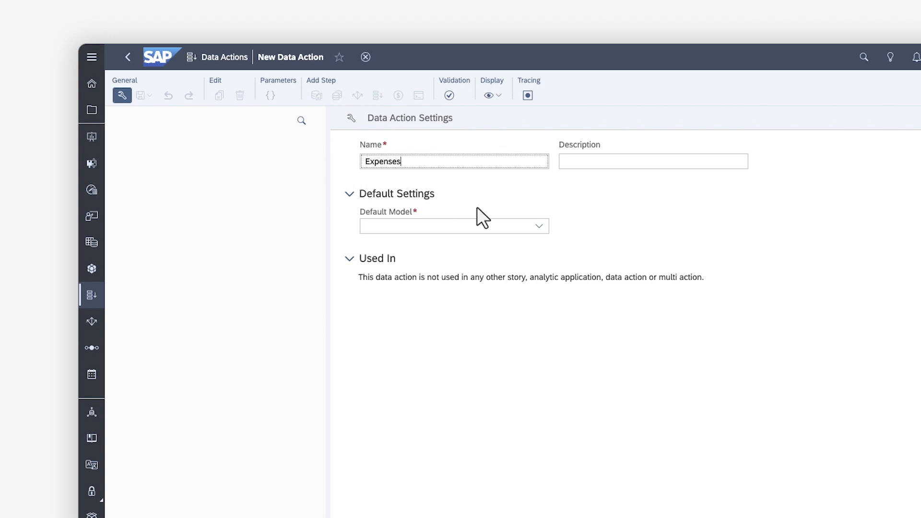
{"action": "left_click", "coordinate": [463, 197]}
{"action": "left_click", "coordinate": [458, 250]}
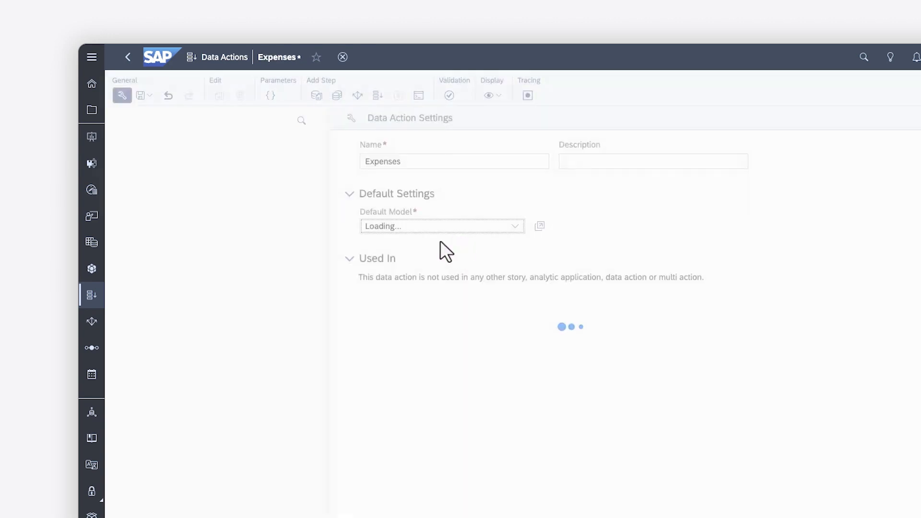
Save the Expenses data action in My Files
{"action": "left_click", "coordinate": [147, 95]}
{"action": "left_click", "coordinate": [173, 115]}
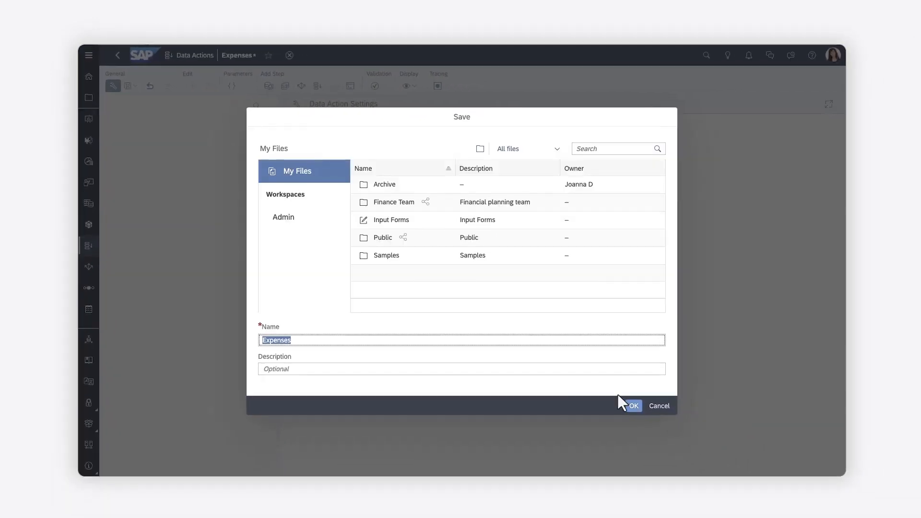
{"action": "left_click", "coordinate": [632, 406]}
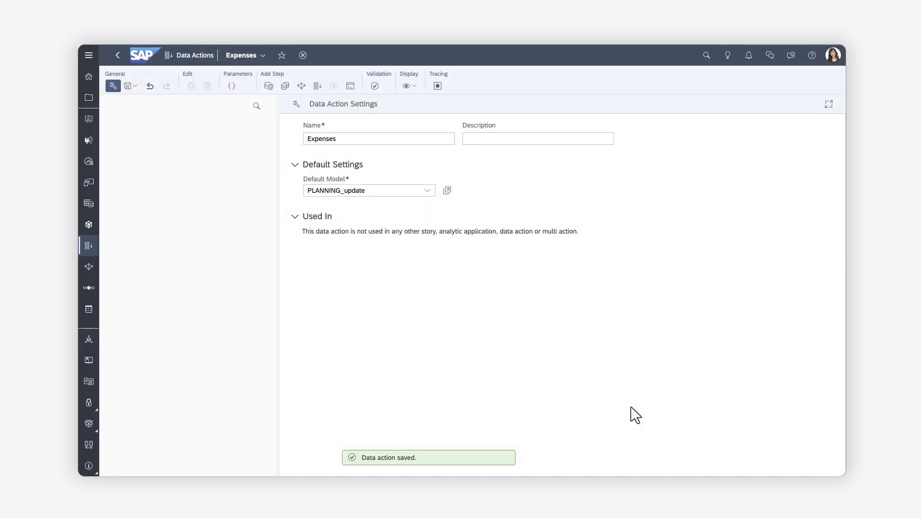
Add an allocation step named Expenses by Net Revenue to the data action
{"action": "left_click", "coordinate": [301, 85]}
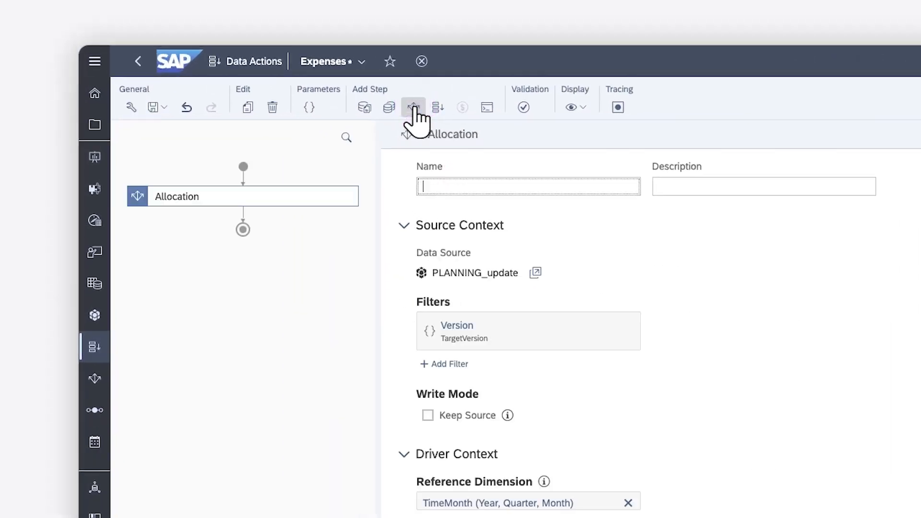
{"action": "type", "text": "Expen"}
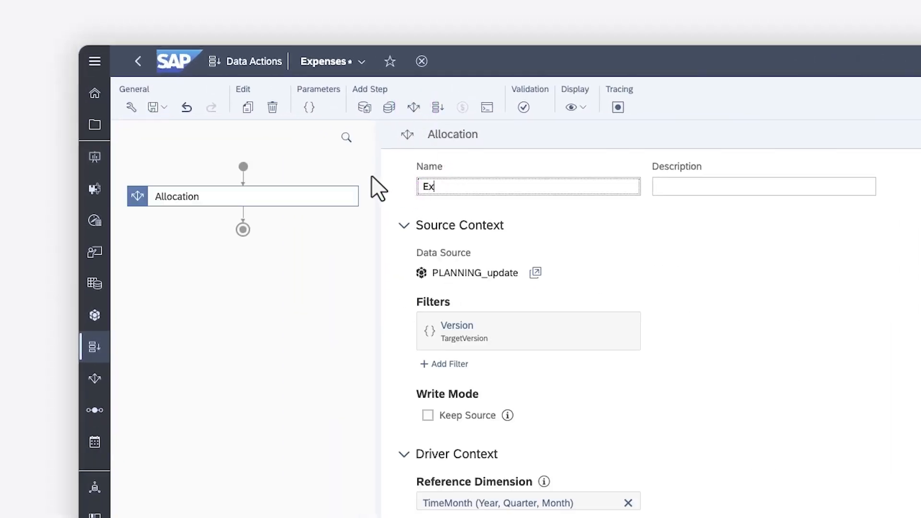
{"action": "type", "text": "ses by Net Revenue"}
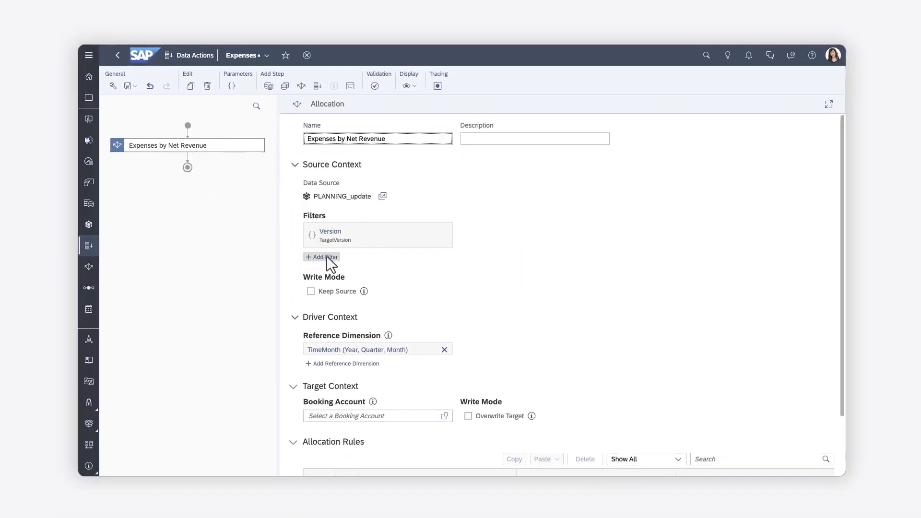
Add a GL_Account filter to the allocation's source context, limited to the Operating Expense member FPA1/018
{"action": "left_click", "coordinate": [327, 257]}
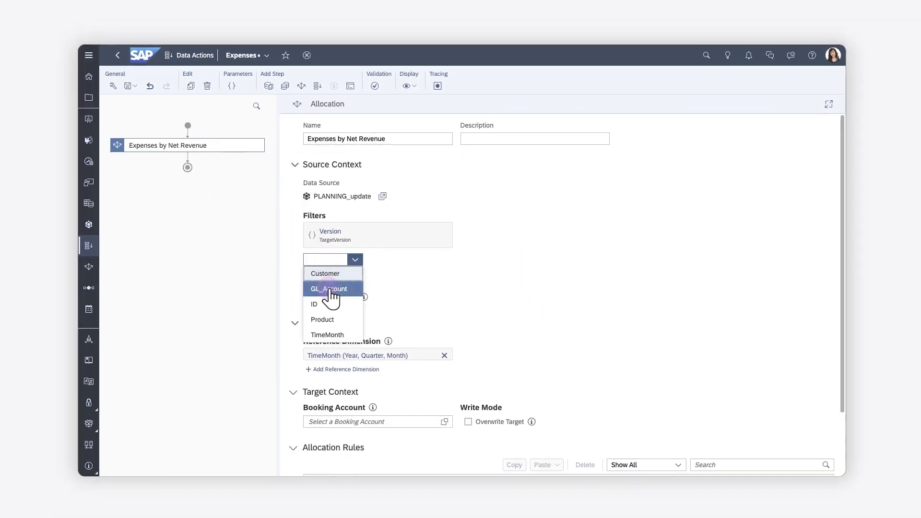
{"action": "left_click", "coordinate": [329, 288]}
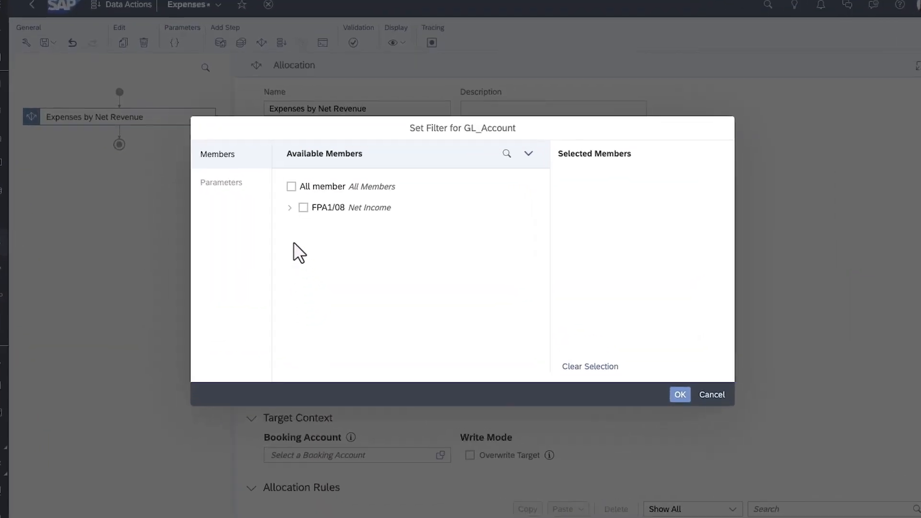
{"action": "left_click", "coordinate": [318, 216]}
{"action": "left_click", "coordinate": [299, 229]}
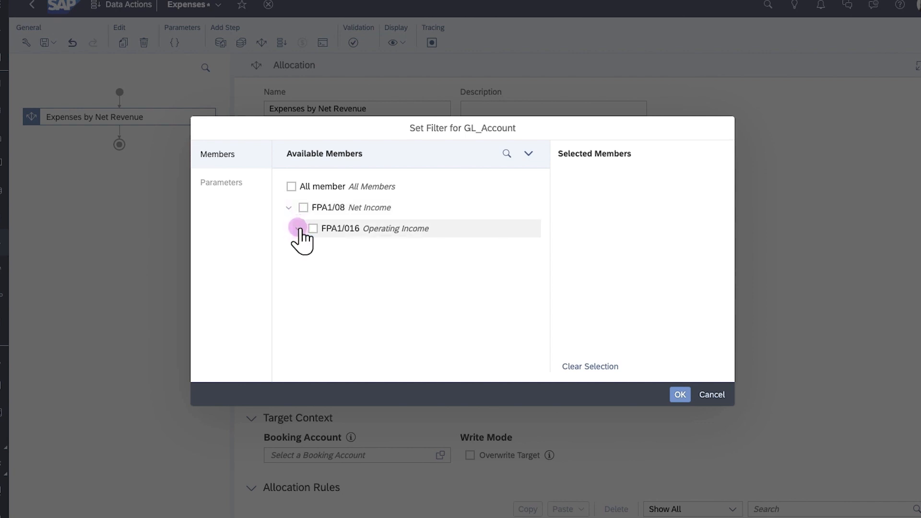
{"action": "left_click", "coordinate": [323, 272]}
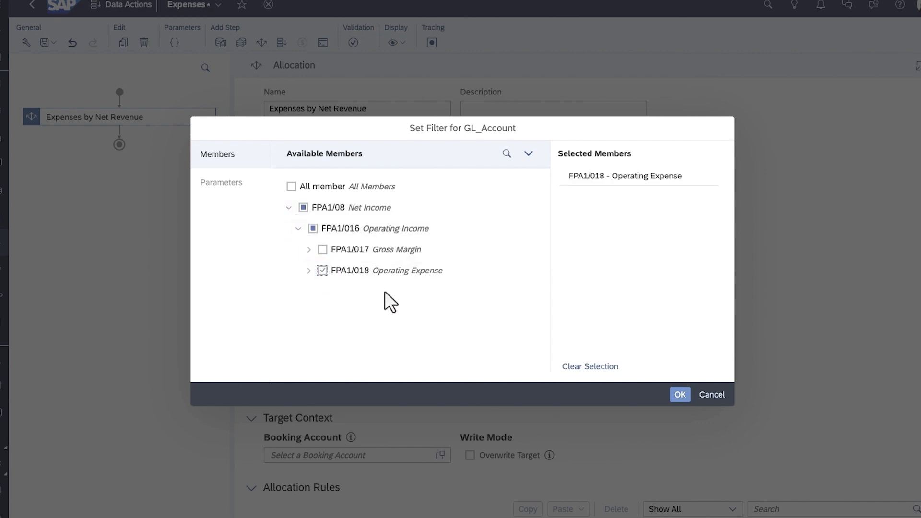
{"action": "left_click", "coordinate": [678, 394]}
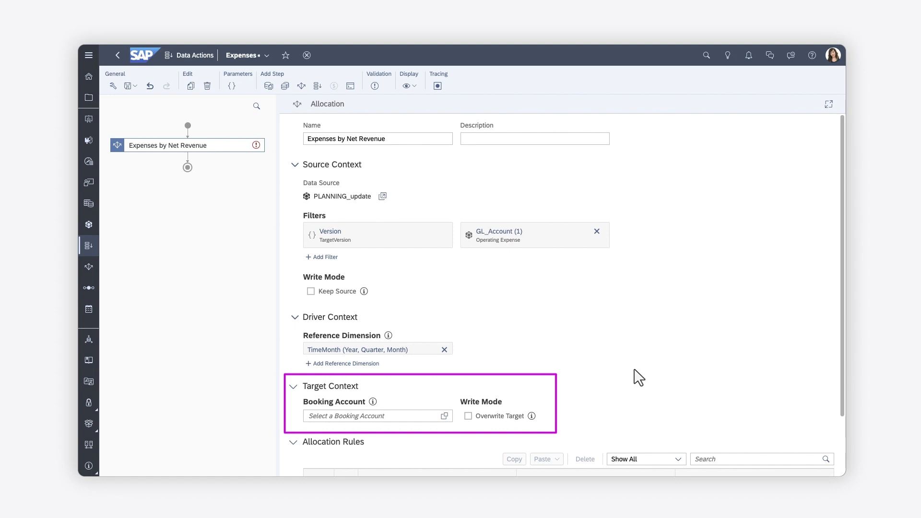
Set the allocation rule's source dimension to Product (ProductHierarchy) with (No Value) as the source member
{"action": "left_click", "coordinate": [843, 449]}
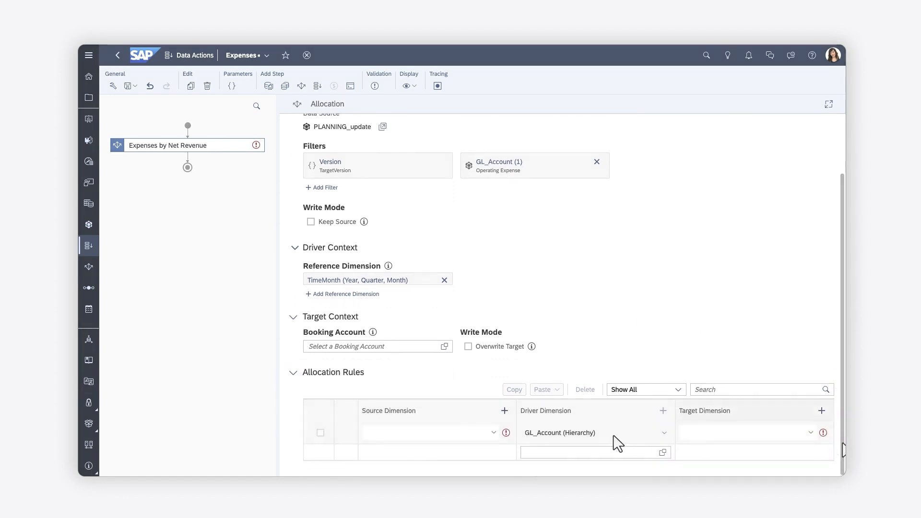
{"action": "left_click", "coordinate": [493, 433]}
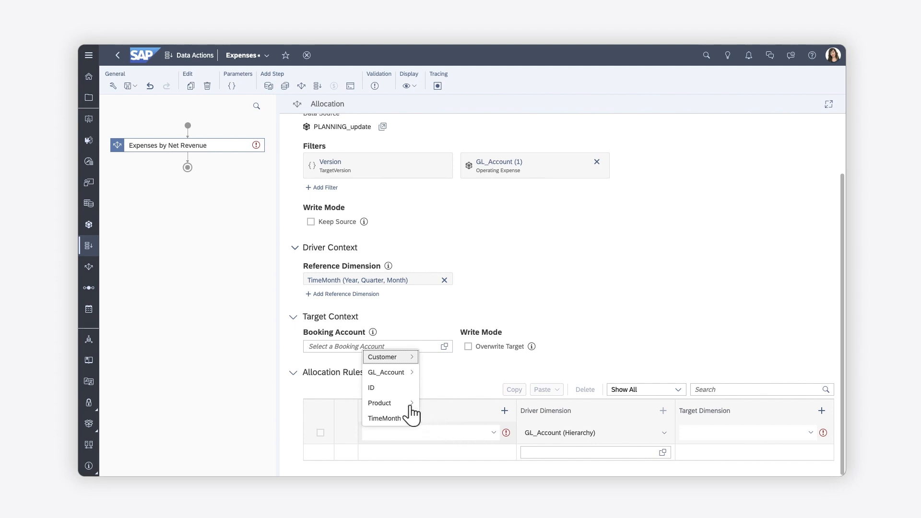
{"action": "mouse_move", "coordinate": [401, 404]}
{"action": "left_click", "coordinate": [440, 407]}
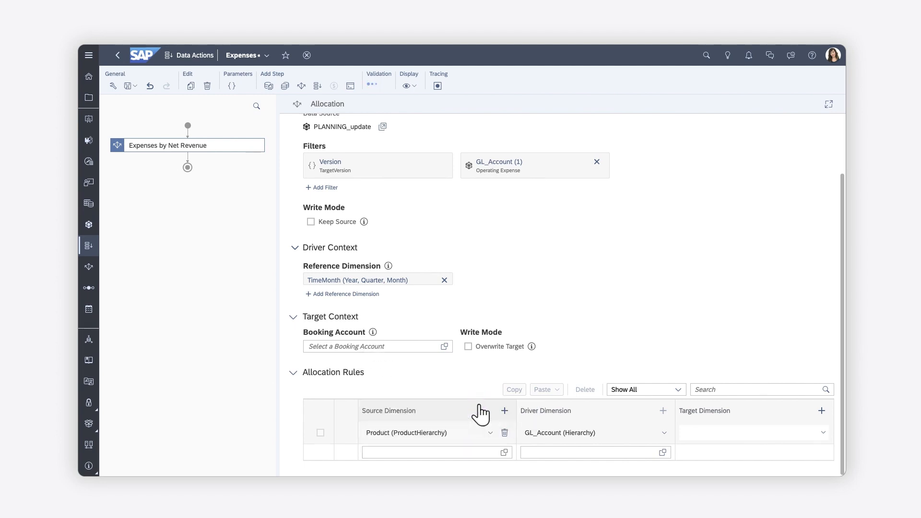
{"action": "left_click", "coordinate": [504, 453]}
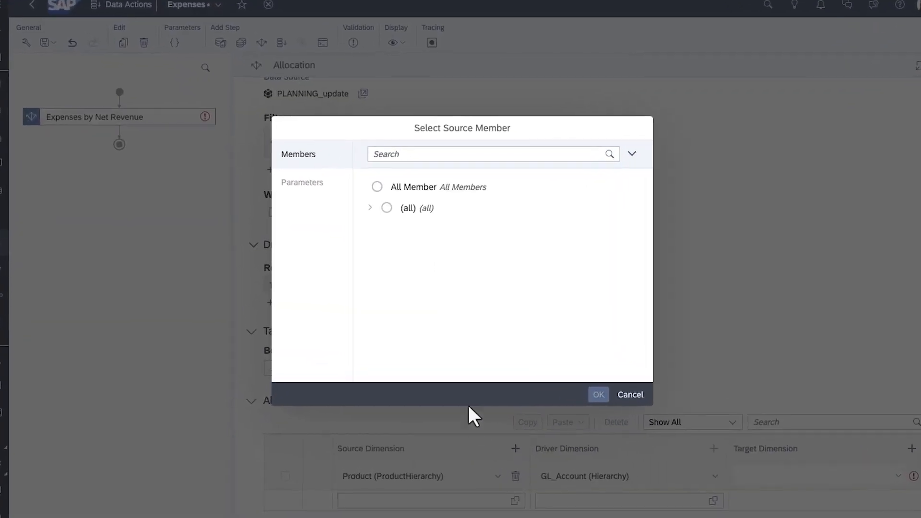
{"action": "left_click", "coordinate": [388, 219]}
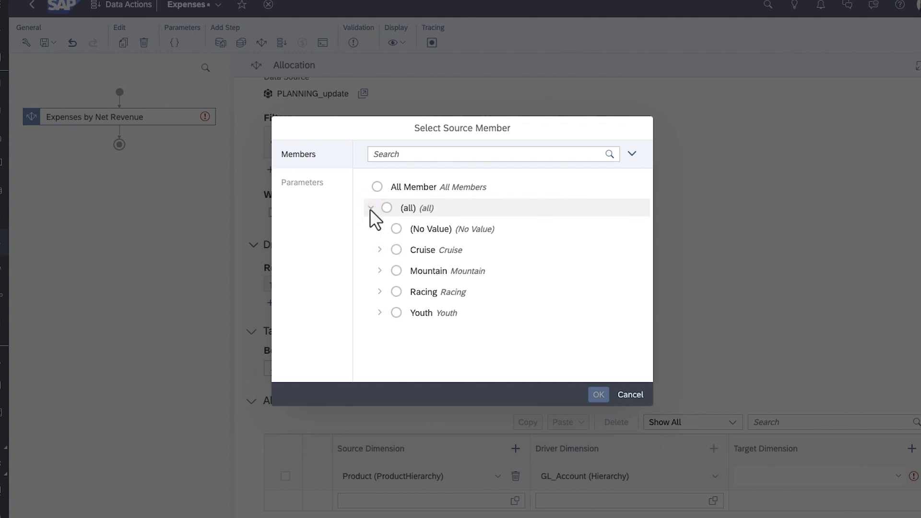
{"action": "left_click", "coordinate": [397, 229]}
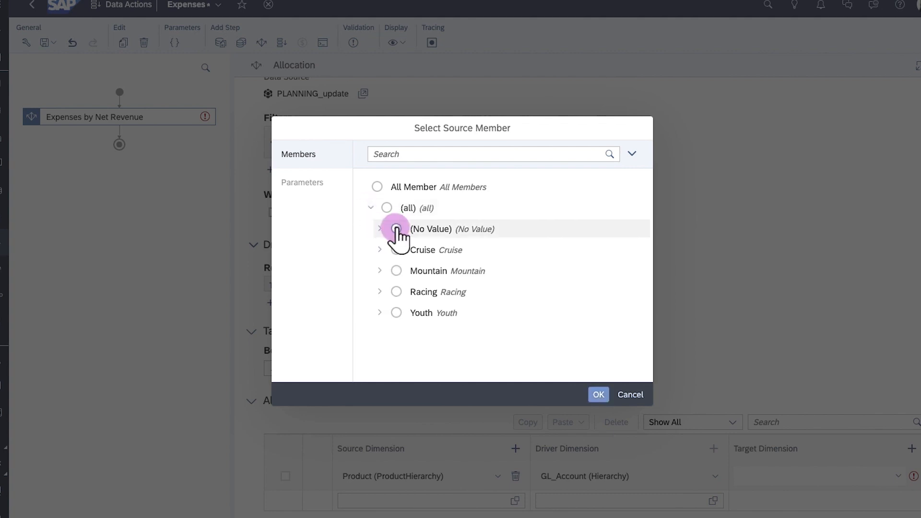
{"action": "left_click", "coordinate": [595, 395]}
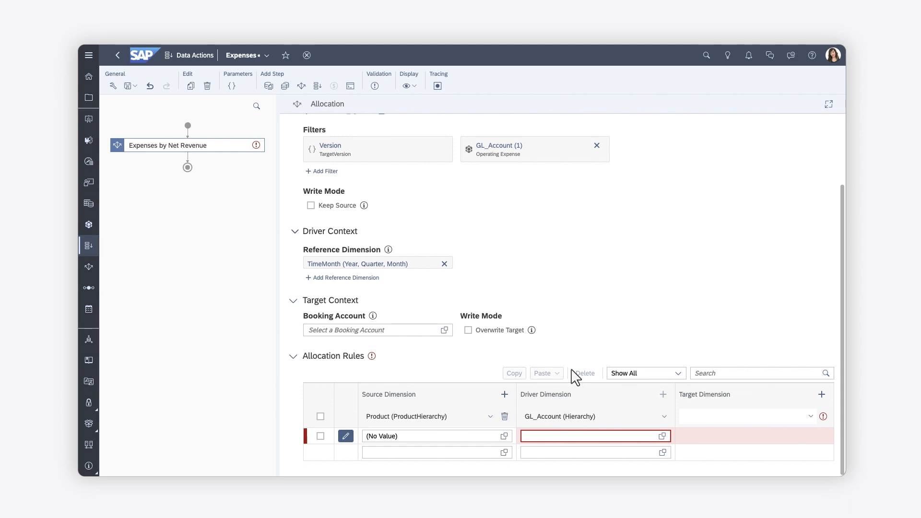
Choose Net Revenue (FPA1/021), under Gross Margin, as the driver member for the (No Value) rule
{"action": "left_click", "coordinate": [662, 435]}
{"action": "left_click", "coordinate": [389, 218]}
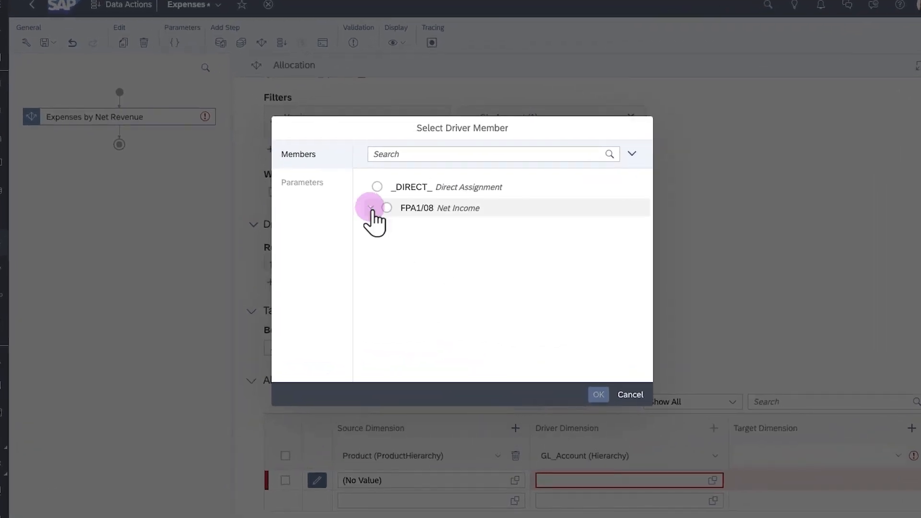
{"action": "left_click", "coordinate": [381, 229]}
{"action": "left_click", "coordinate": [391, 250]}
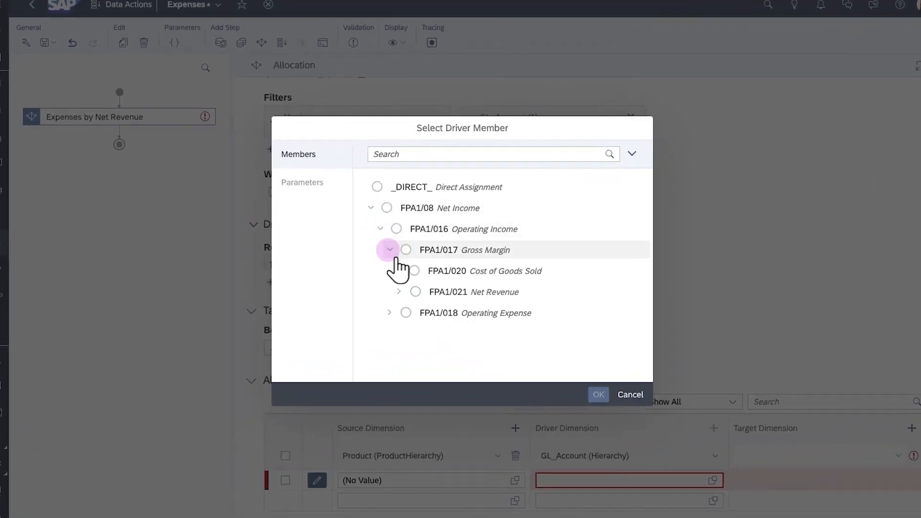
{"action": "left_click", "coordinate": [416, 292]}
{"action": "left_click", "coordinate": [599, 394]}
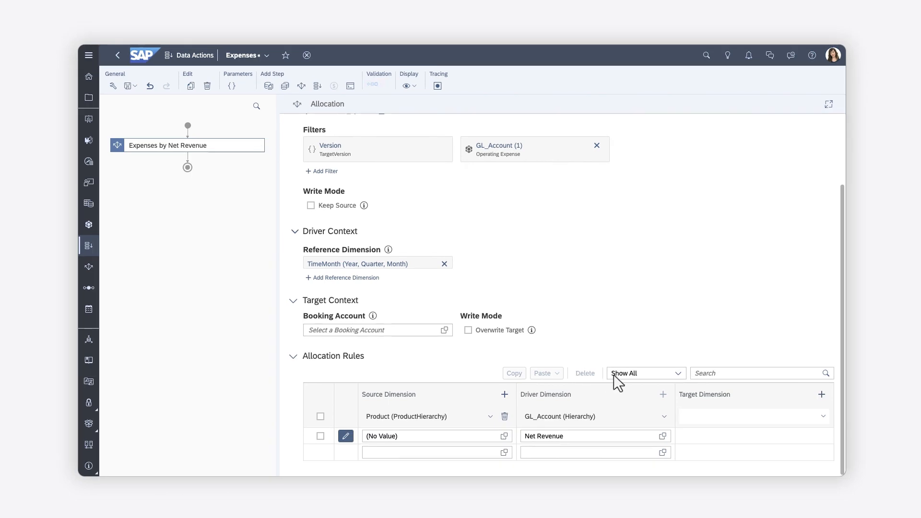
Set the target dimension to Product (ProductHierarchy) with Cruise, Mountain, Racing and Youth as the rule's target members
{"action": "left_click", "coordinate": [811, 416]}
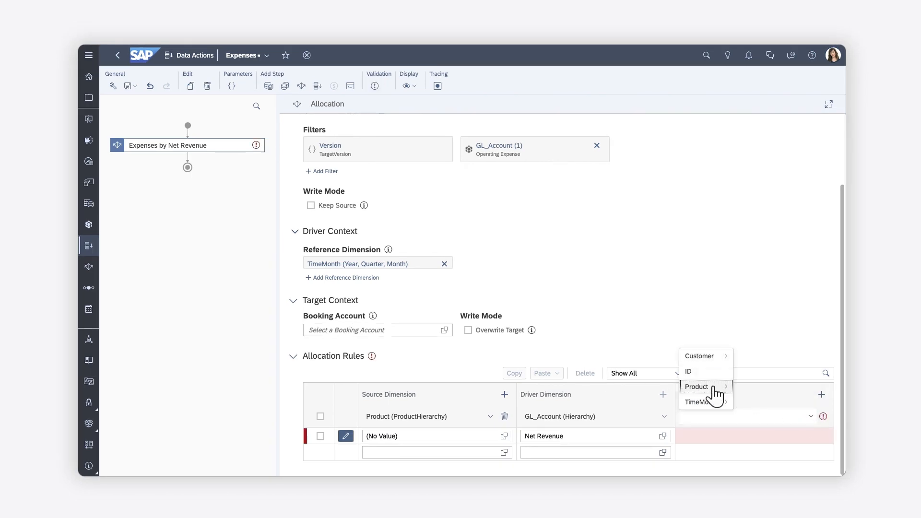
{"action": "mouse_move", "coordinate": [720, 387]}
{"action": "left_click", "coordinate": [627, 384]}
{"action": "left_click", "coordinate": [822, 436]}
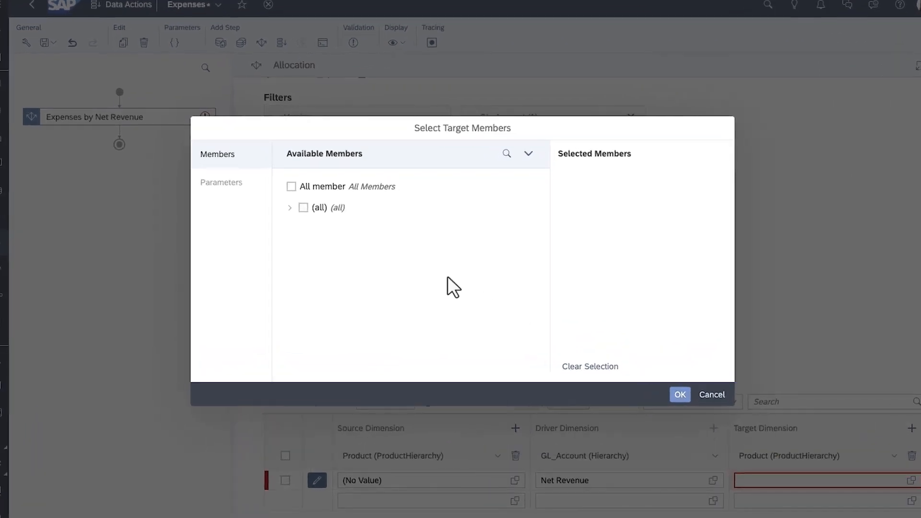
{"action": "left_click", "coordinate": [323, 217]}
{"action": "left_click", "coordinate": [313, 249]}
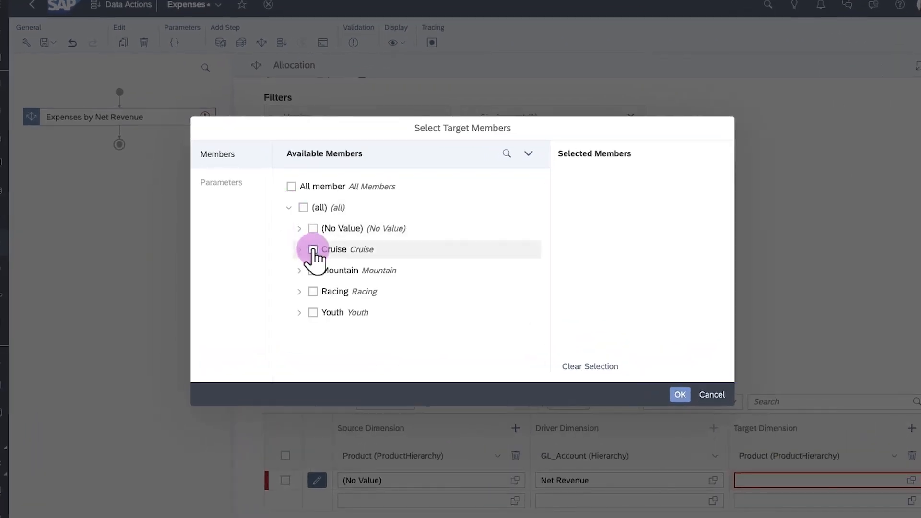
{"action": "left_click", "coordinate": [313, 270]}
{"action": "left_click", "coordinate": [313, 292]}
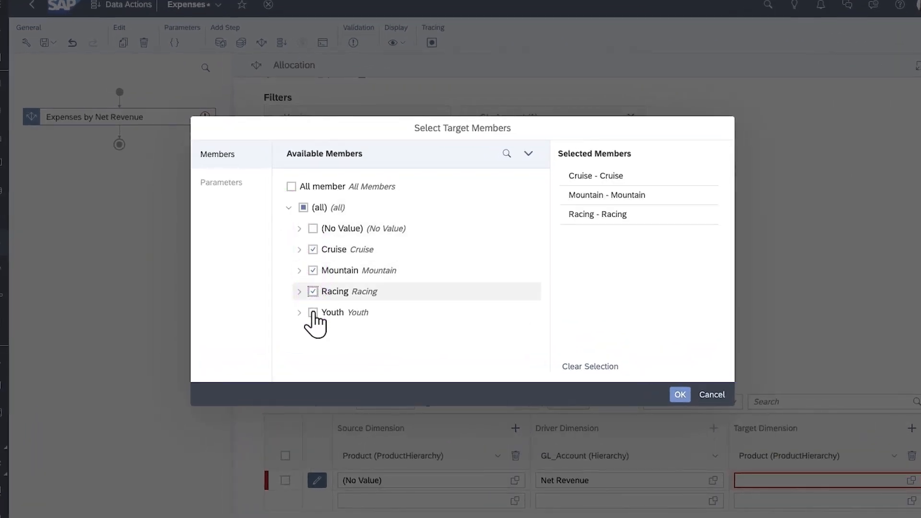
{"action": "left_click", "coordinate": [313, 312]}
{"action": "left_click", "coordinate": [681, 395]}
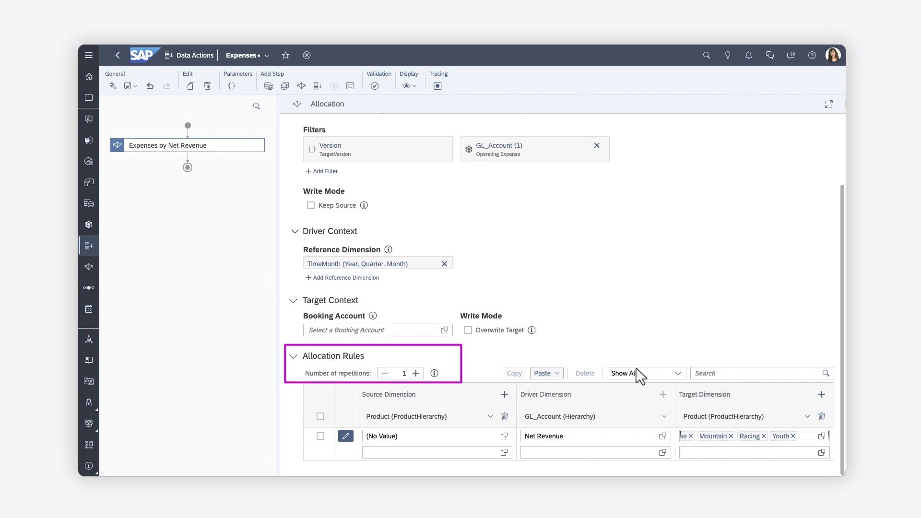
{"action": "left_click", "coordinate": [504, 453]}
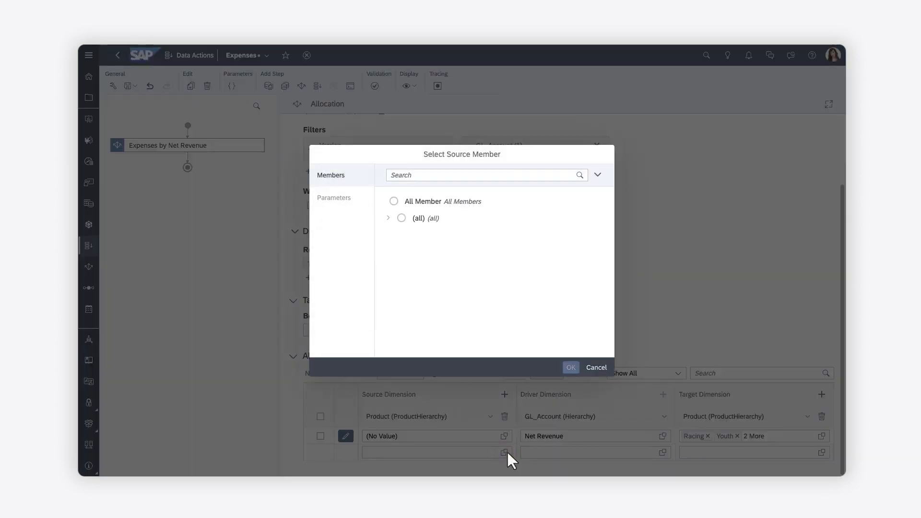
{"action": "left_click", "coordinate": [597, 368]}
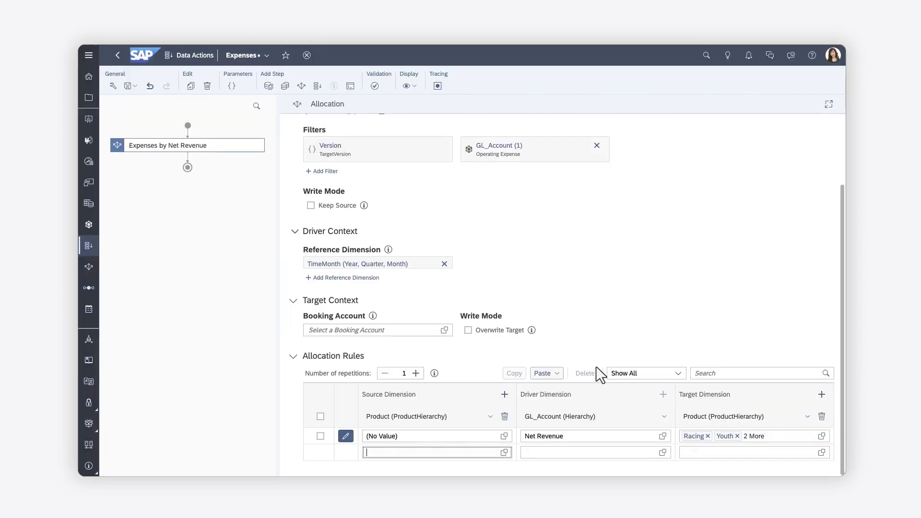
{"action": "left_click", "coordinate": [504, 395]}
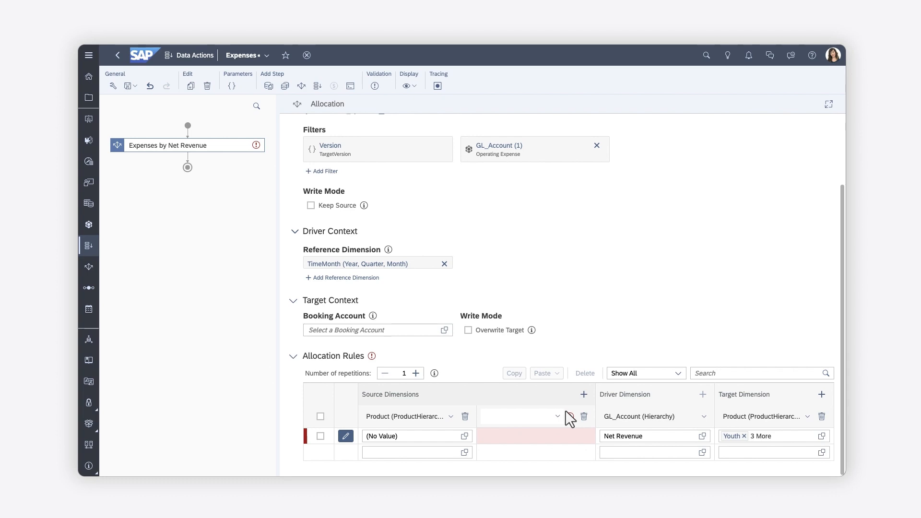
{"action": "left_click", "coordinate": [584, 417]}
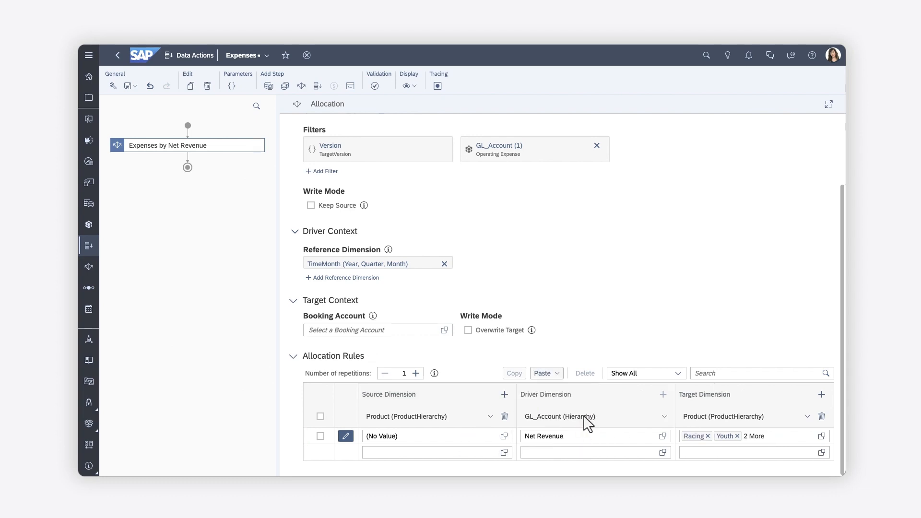
{"action": "left_click", "coordinate": [301, 85]}
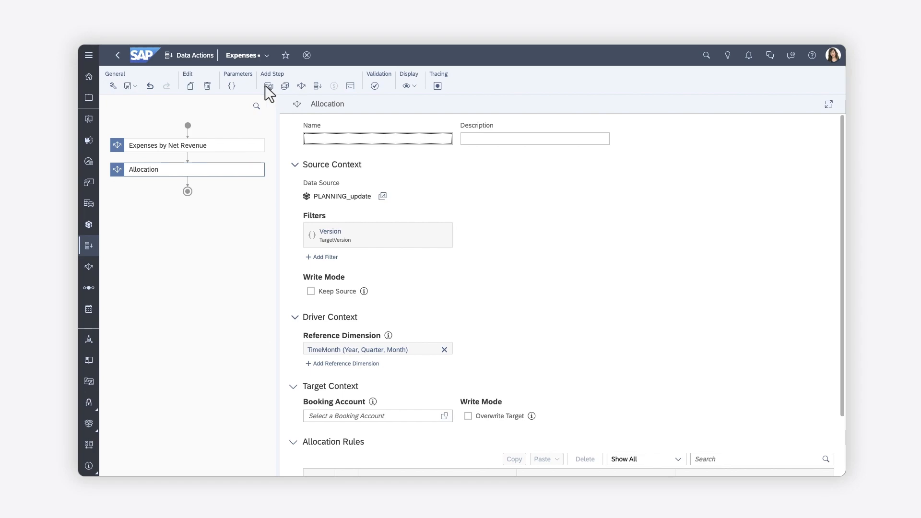
{"action": "left_click", "coordinate": [207, 87]}
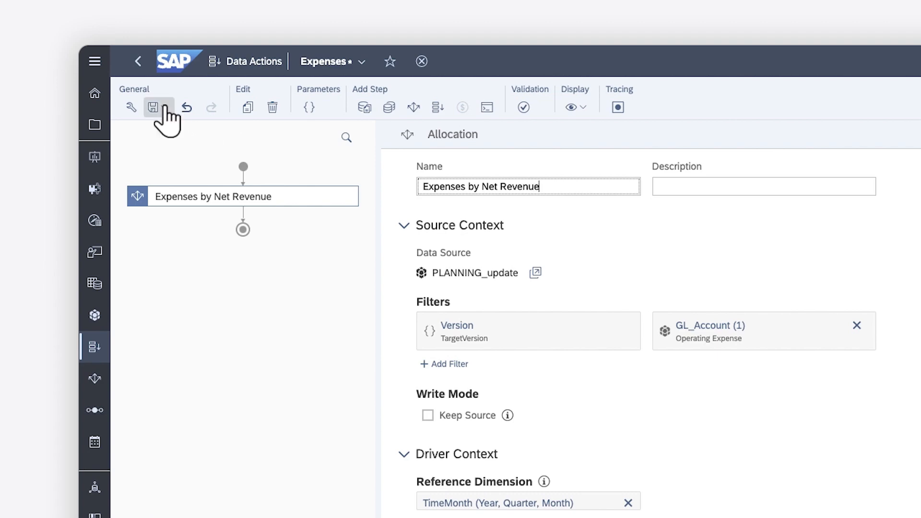
Save the Expenses data action and open the Allocation story in edit mode
{"action": "left_click", "coordinate": [162, 108]}
{"action": "left_click", "coordinate": [179, 128]}
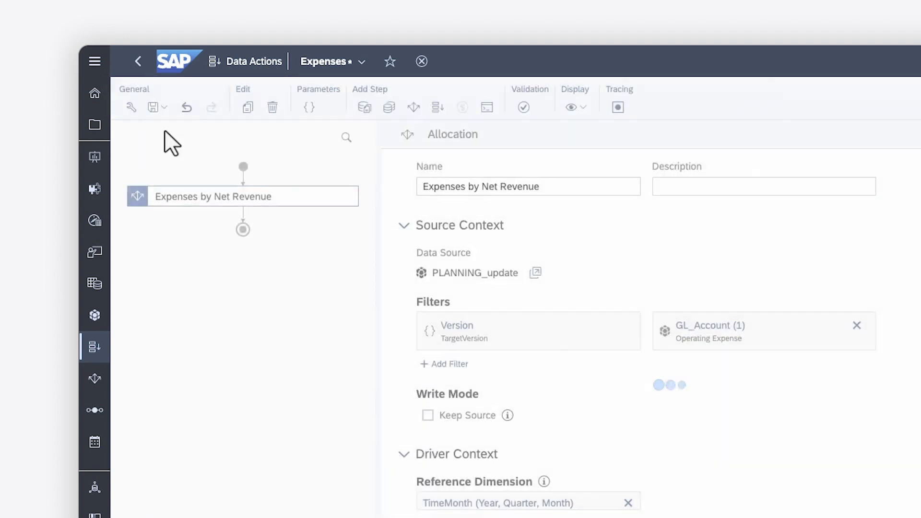
{"action": "left_click", "coordinate": [88, 119]}
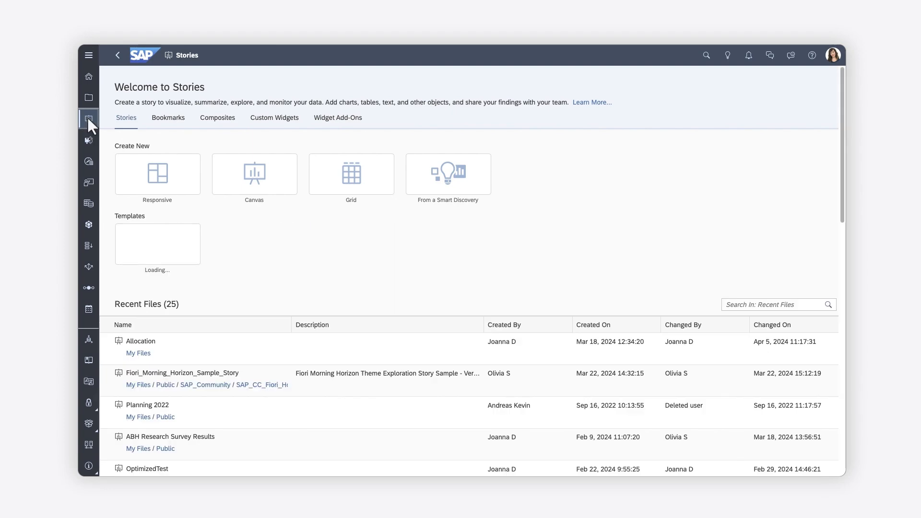
{"action": "double_click", "coordinate": [180, 356]}
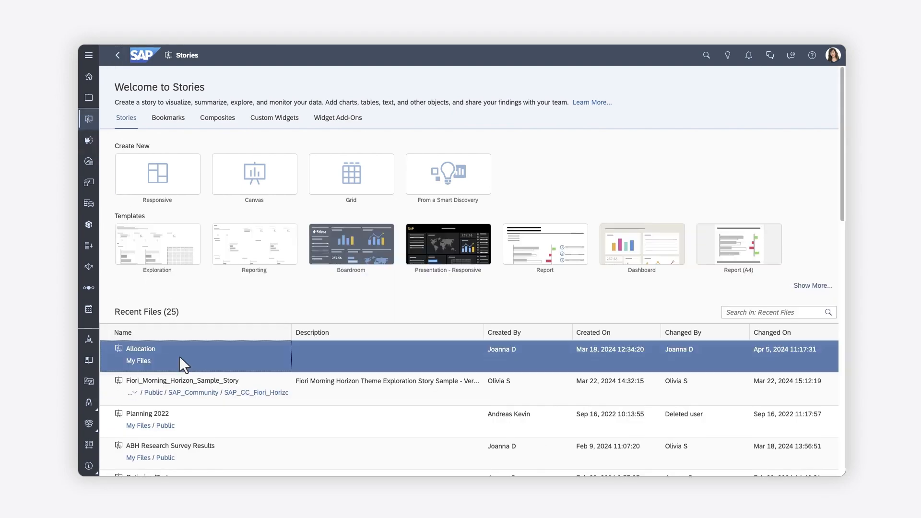
{"action": "left_click", "coordinate": [800, 77]}
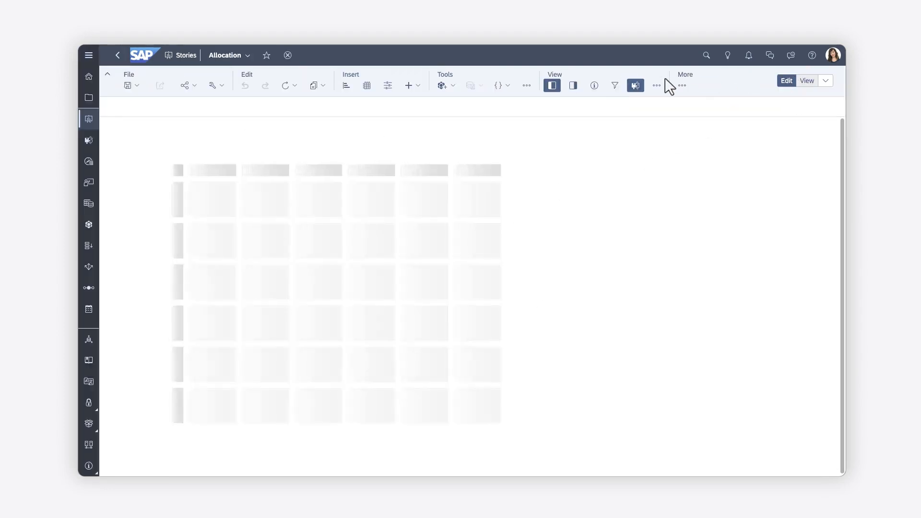
Insert a data action trigger into the story and label it "Allocate Expenses"
{"action": "left_click", "coordinate": [421, 87]}
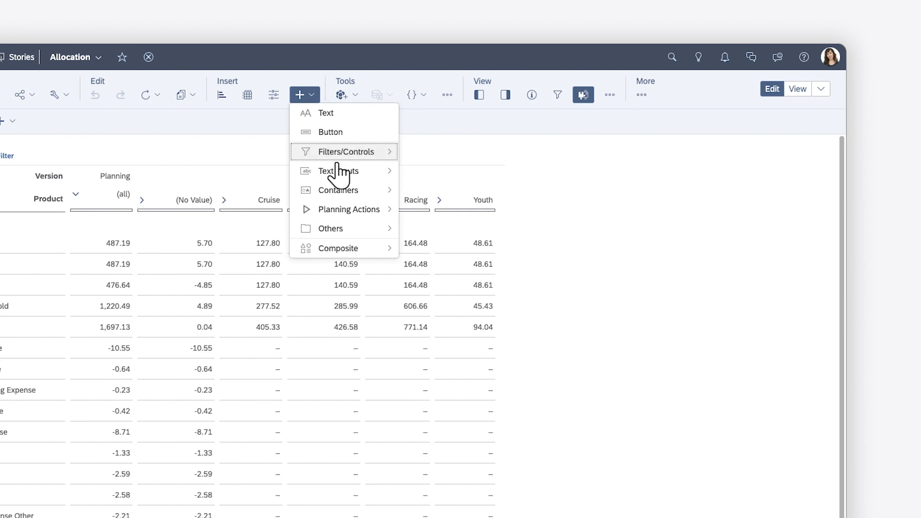
{"action": "mouse_move", "coordinate": [407, 191]}
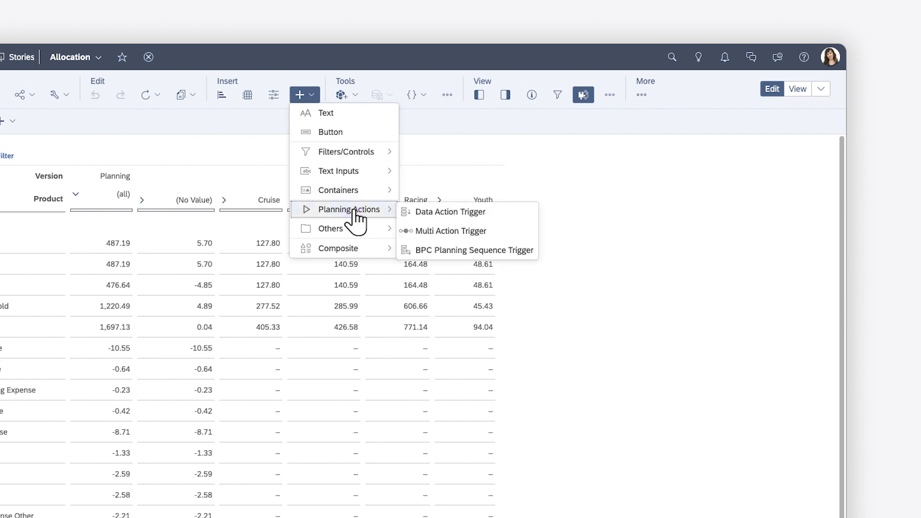
{"action": "left_click", "coordinate": [432, 213]}
{"action": "type", "text": "Allocate Expenses"}
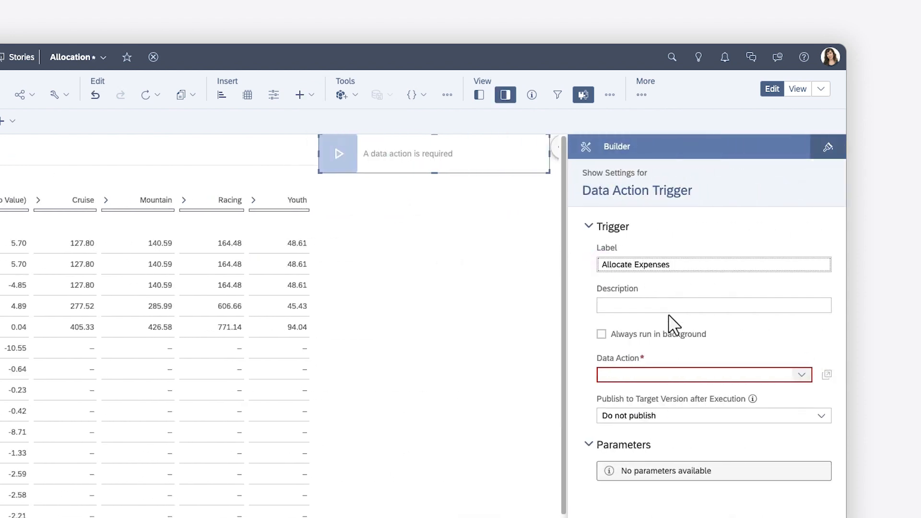
Assign the Expenses data action to the Allocate Expenses trigger and save the story
{"action": "left_click", "coordinate": [802, 374]}
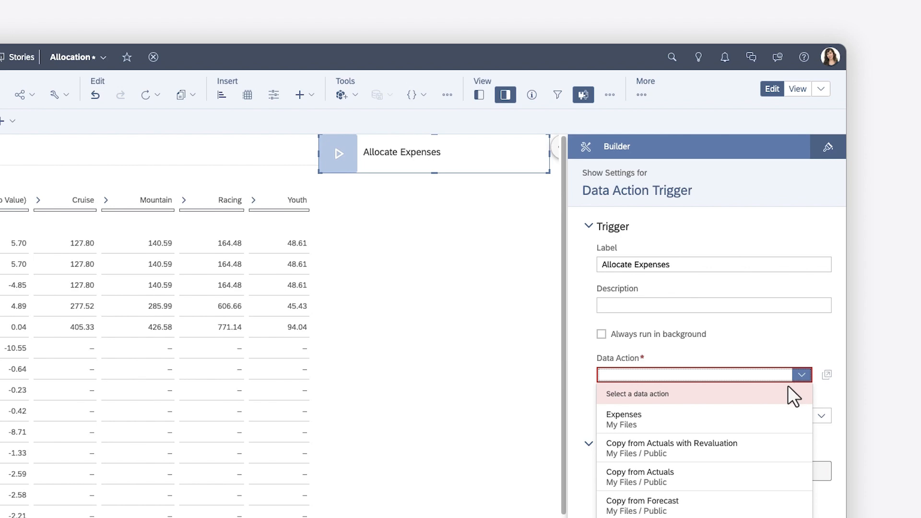
{"action": "left_click", "coordinate": [747, 405]}
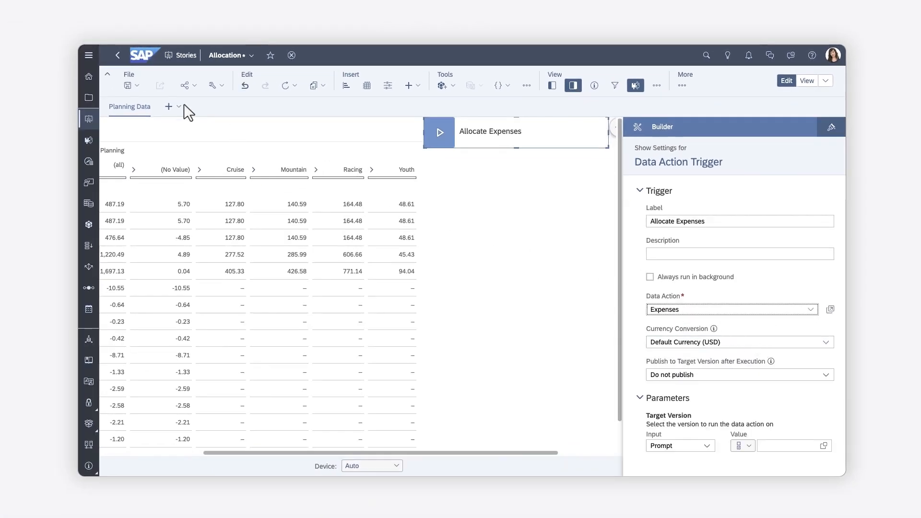
{"action": "left_click", "coordinate": [129, 85]}
{"action": "left_click", "coordinate": [130, 95]}
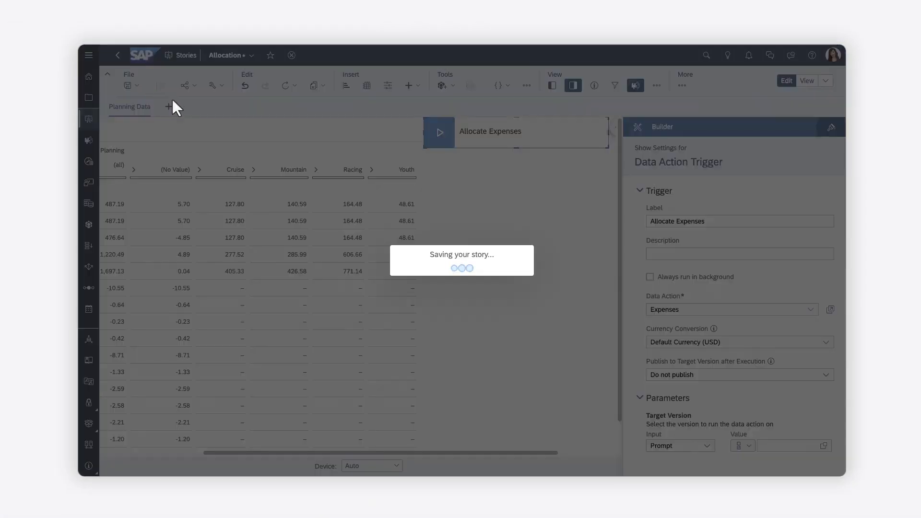
Run the Allocate Expenses trigger with Planning (public.Planning) as the target version
{"action": "left_click", "coordinate": [582, 131]}
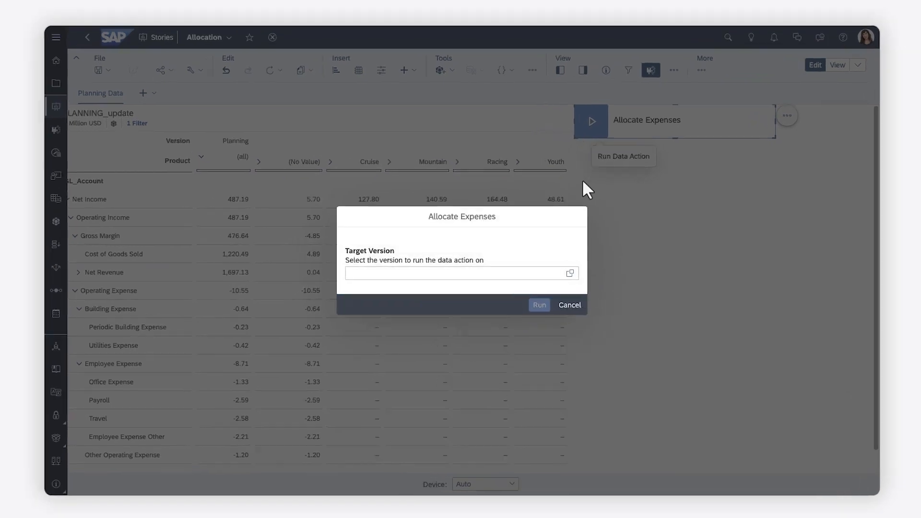
{"action": "left_click", "coordinate": [570, 273]}
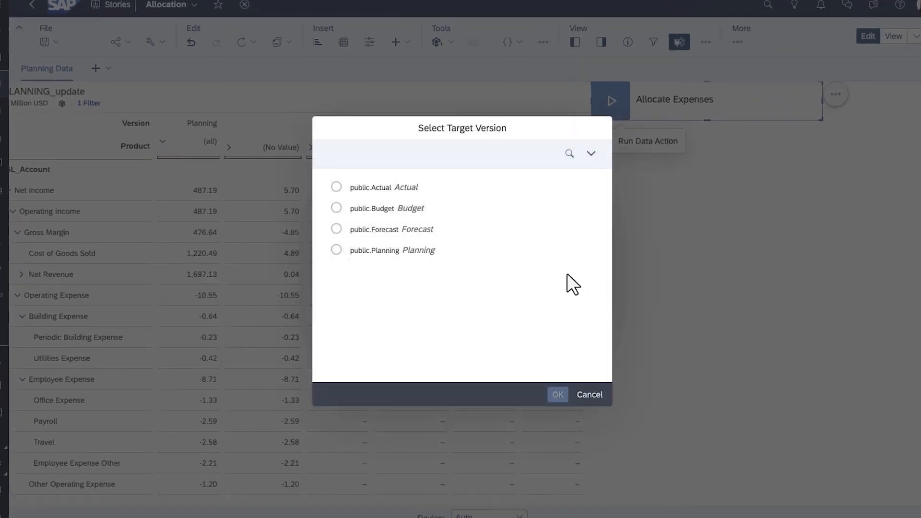
{"action": "left_click", "coordinate": [336, 250]}
{"action": "left_click", "coordinate": [557, 394]}
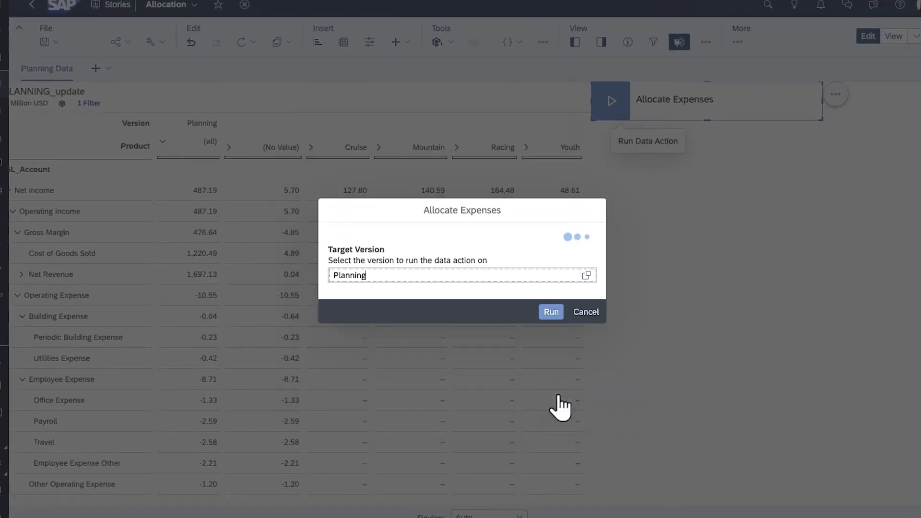
{"action": "left_click", "coordinate": [552, 312]}
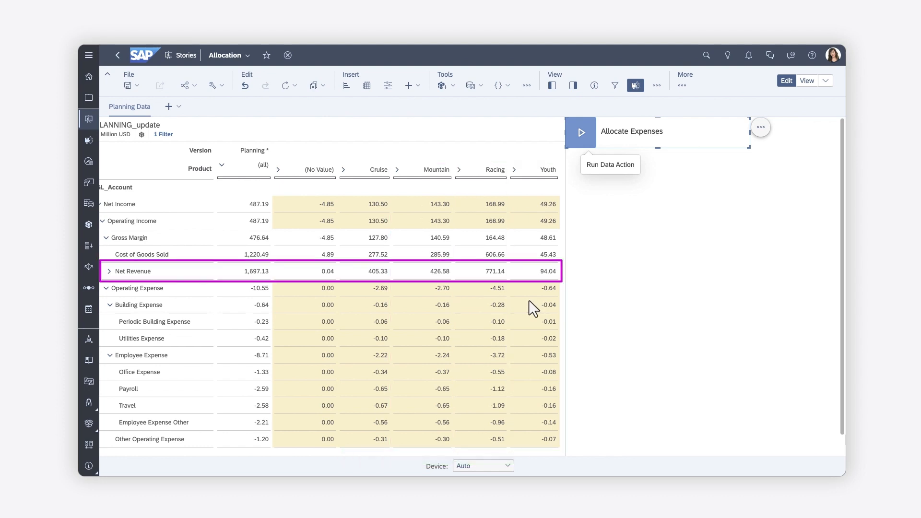
Publish the data changes while leaving the story for Allocations, and open the legacy Expenses allocation process
{"action": "left_click", "coordinate": [88, 267]}
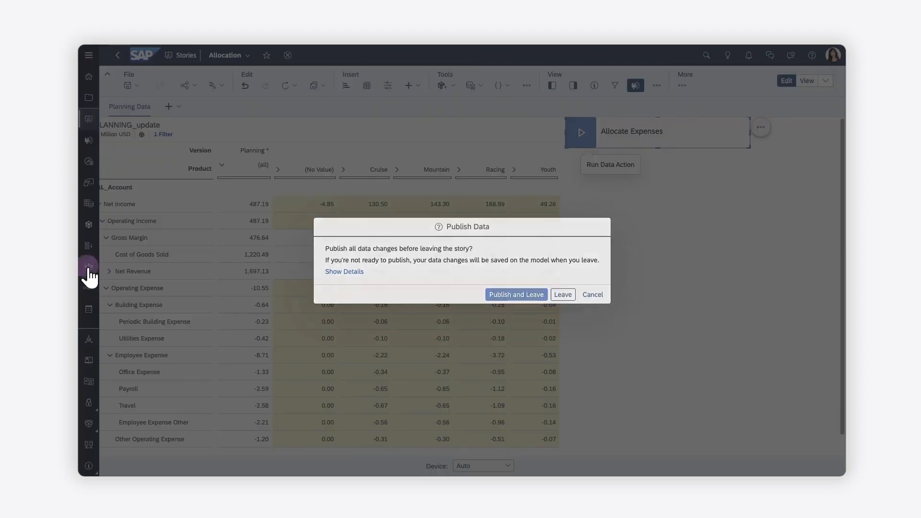
{"action": "left_click", "coordinate": [518, 295]}
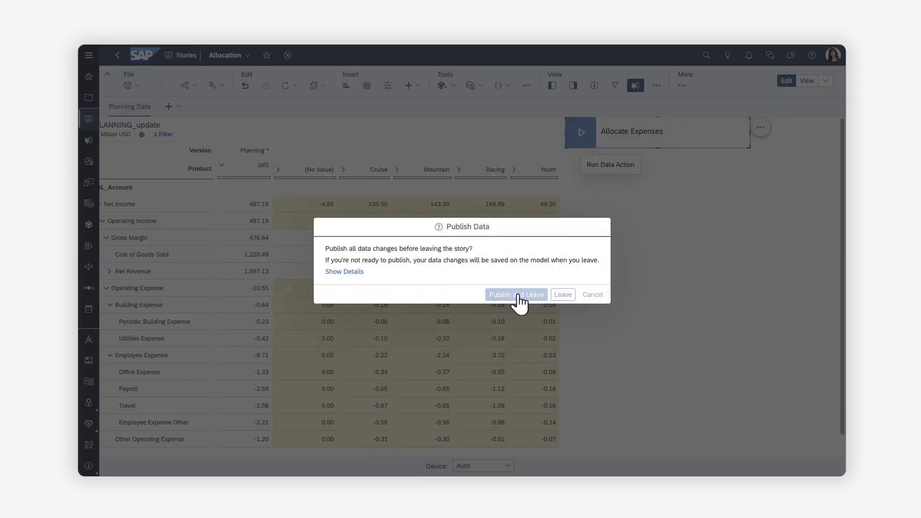
{"action": "left_click", "coordinate": [222, 284]}
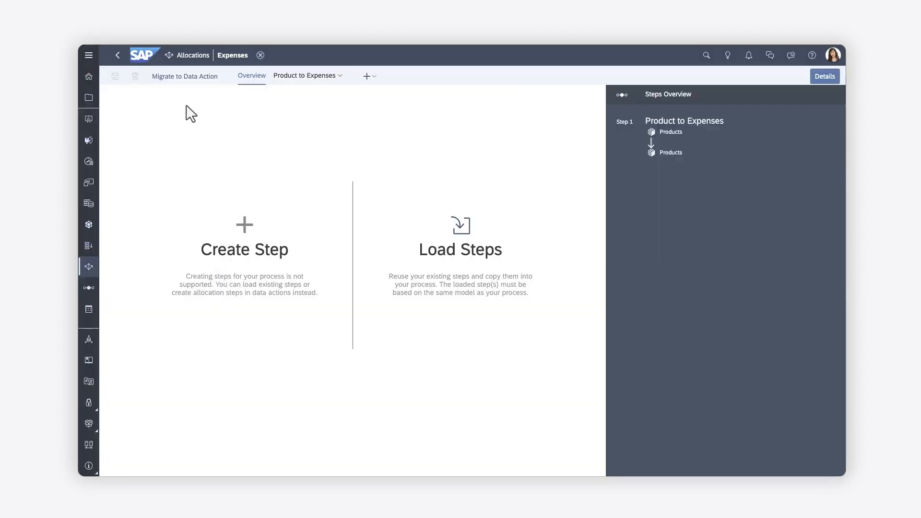
Migrate the legacy Expenses allocation process to a data action named Expenses_migrated and open it to review its allocation rules
{"action": "left_click", "coordinate": [182, 76]}
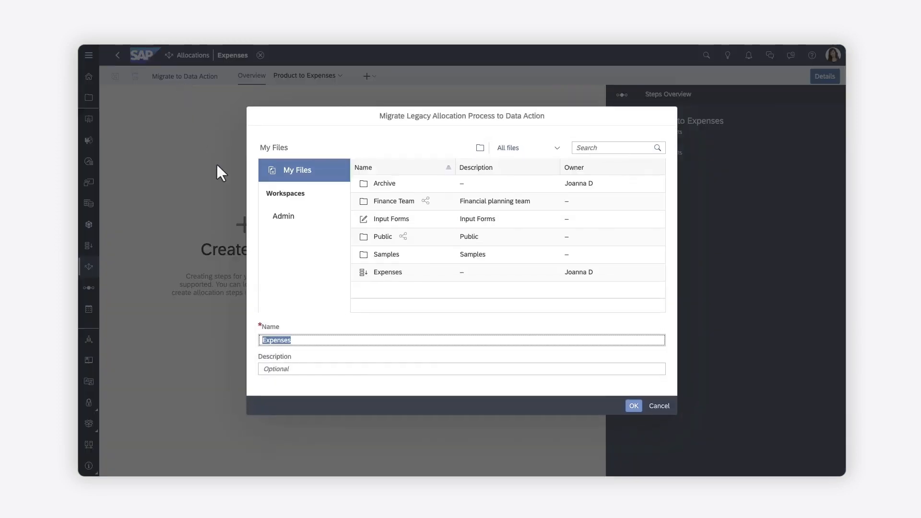
{"action": "left_click", "coordinate": [293, 339]}
{"action": "type", "text": "_migrated"}
{"action": "left_click", "coordinate": [634, 407]}
{"action": "left_click", "coordinate": [387, 457]}
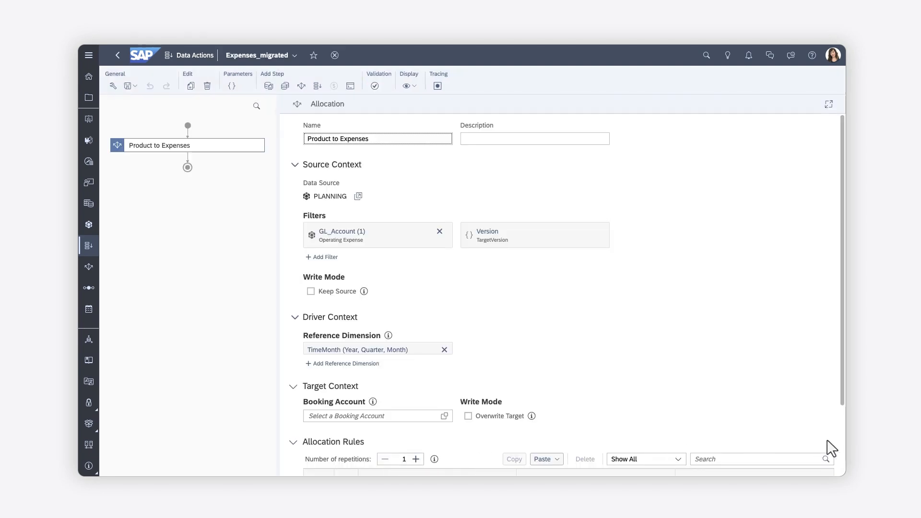
{"action": "scroll", "coordinate": [828, 439], "scroll_direction": "down", "scroll_amount": 3}
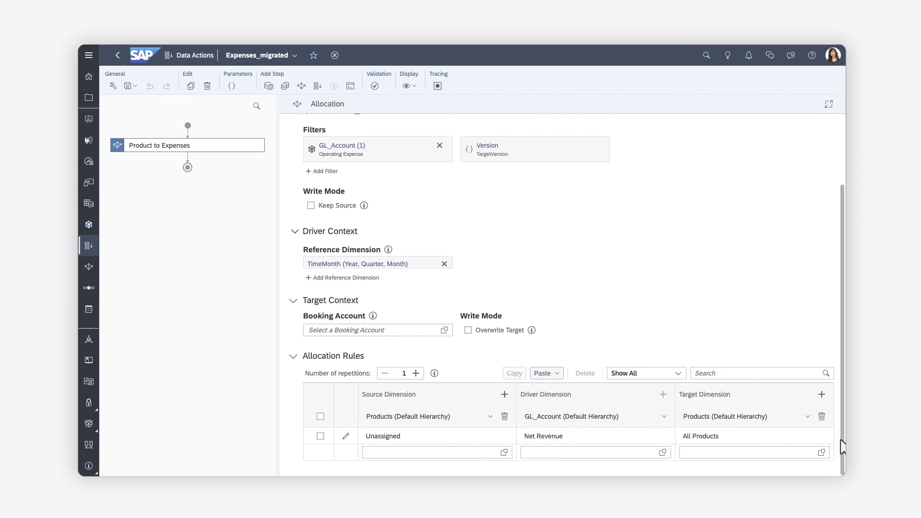